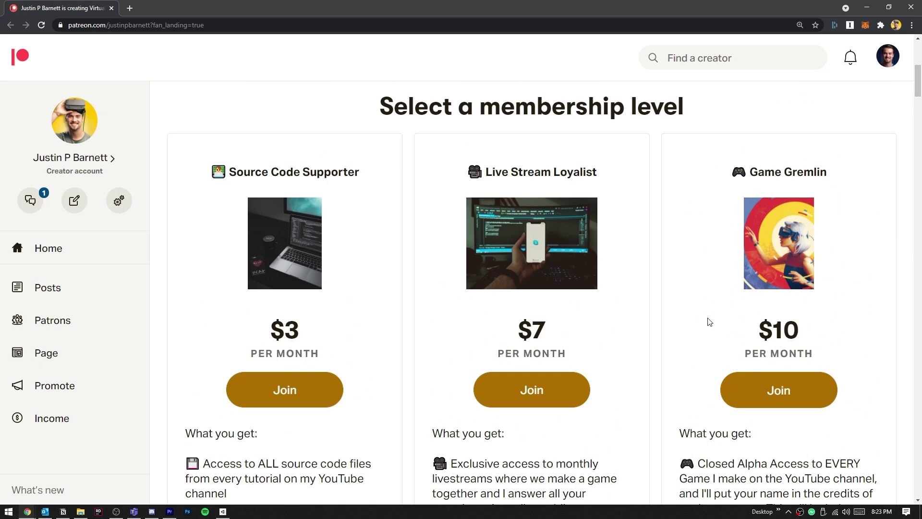
scroll(744, 368, "down", 4)
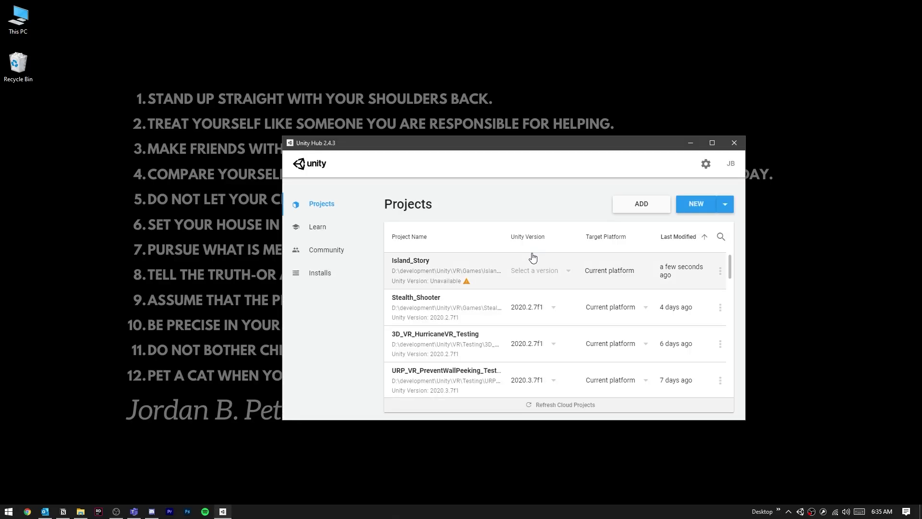
Step: Configure a new 3D project named Island_Story with its folder location chosen
left_click(695, 208)
type("Island_Stor")
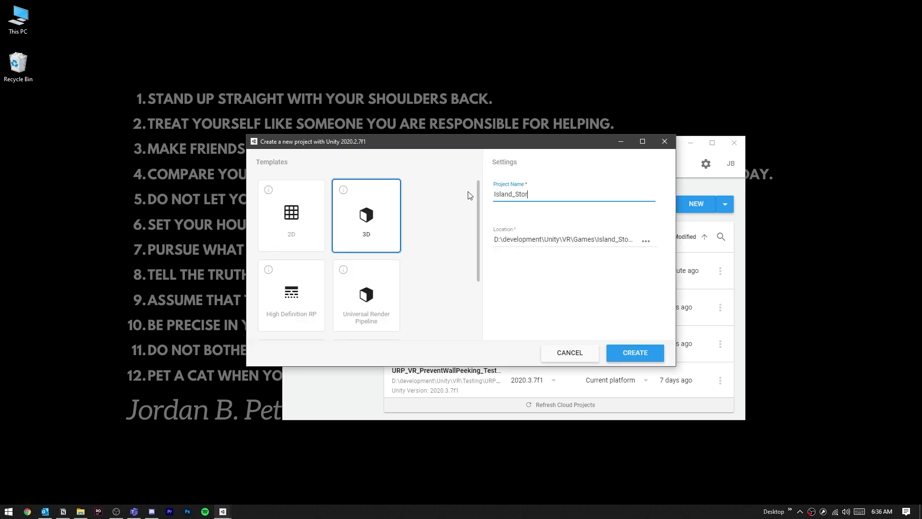
left_click(645, 242)
left_click(696, 156)
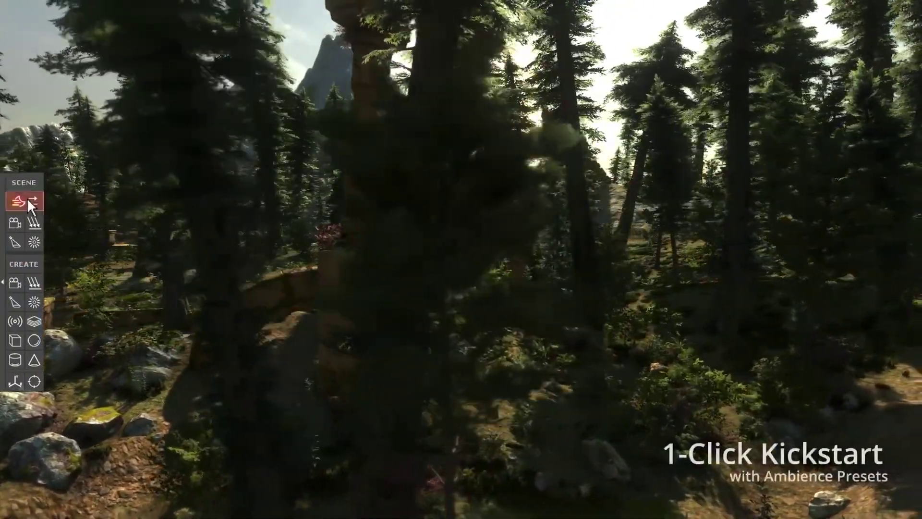
Step: Apply the Dawn ambience preset from the Aura Display Presets list
left_click(18, 201)
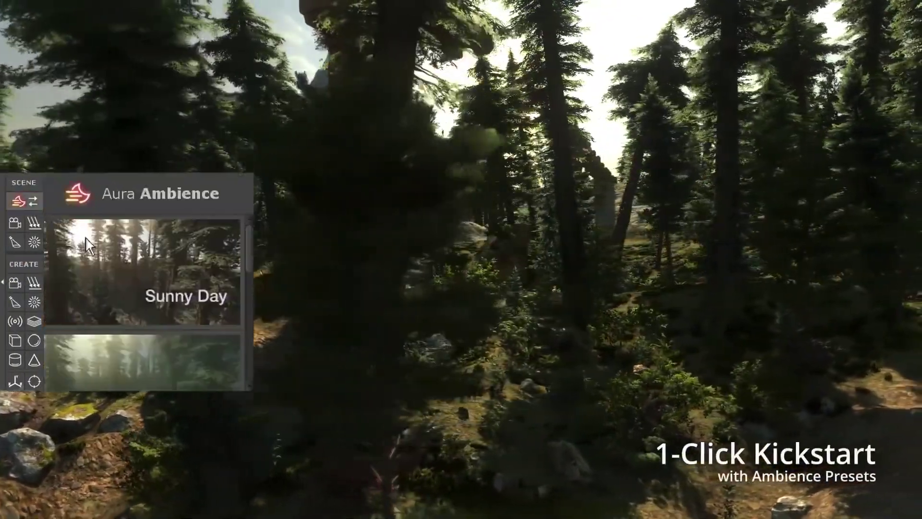
scroll(156, 291, "down", 2)
scroll(157, 290, "down", 2)
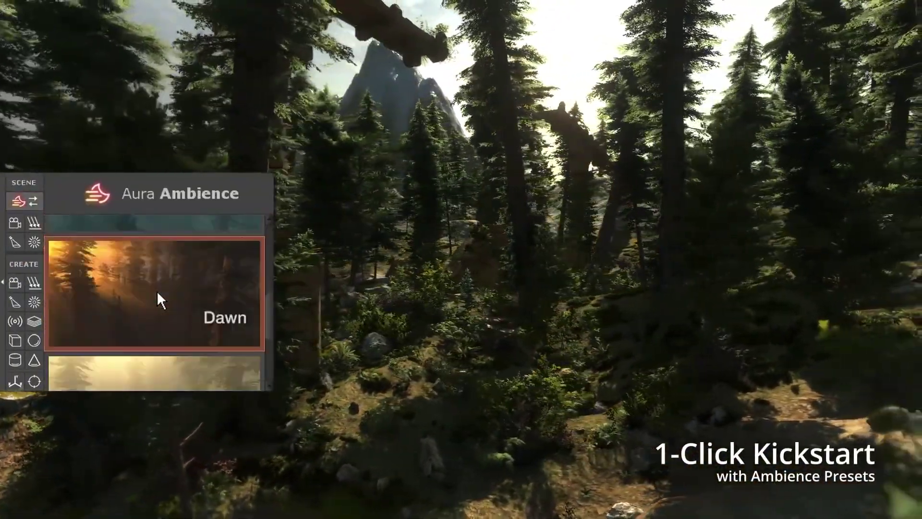
left_click(159, 299)
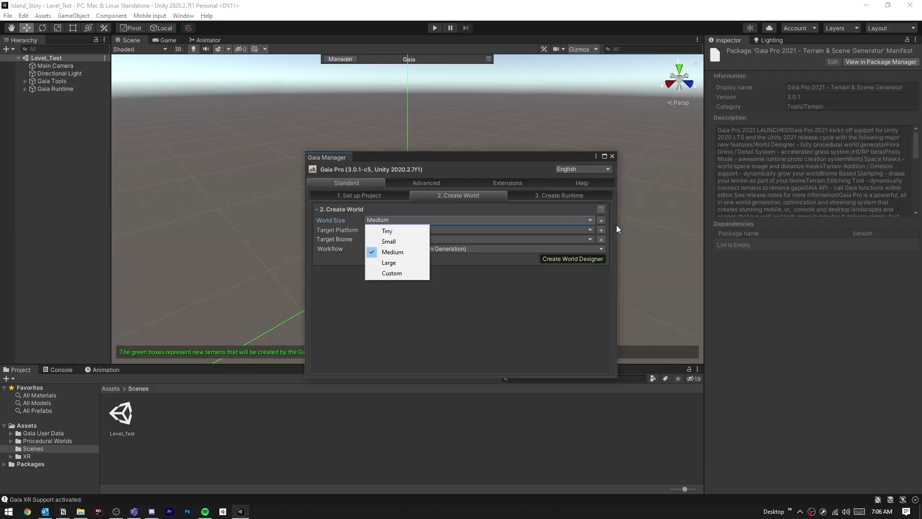
Step: Review the advanced world size and terrain quality settings, keeping Medium defaults
left_click(602, 220)
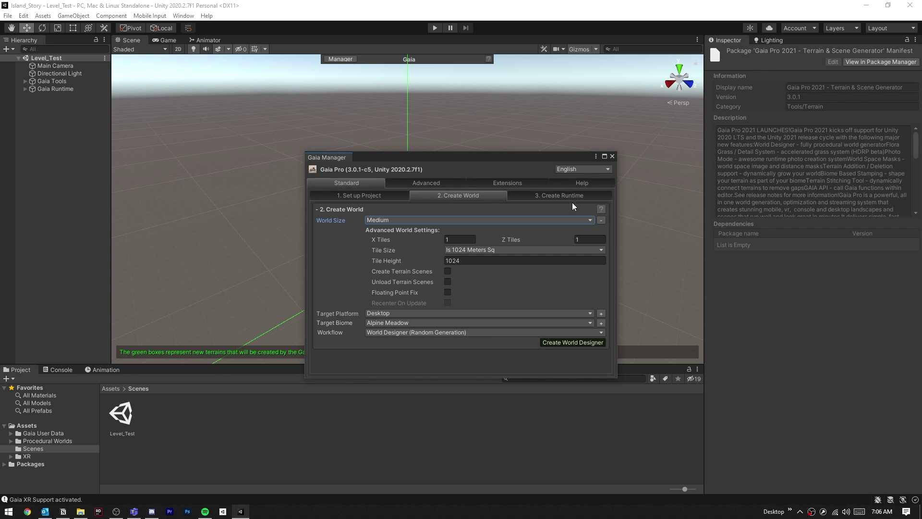
left_click(601, 220)
left_click(601, 230)
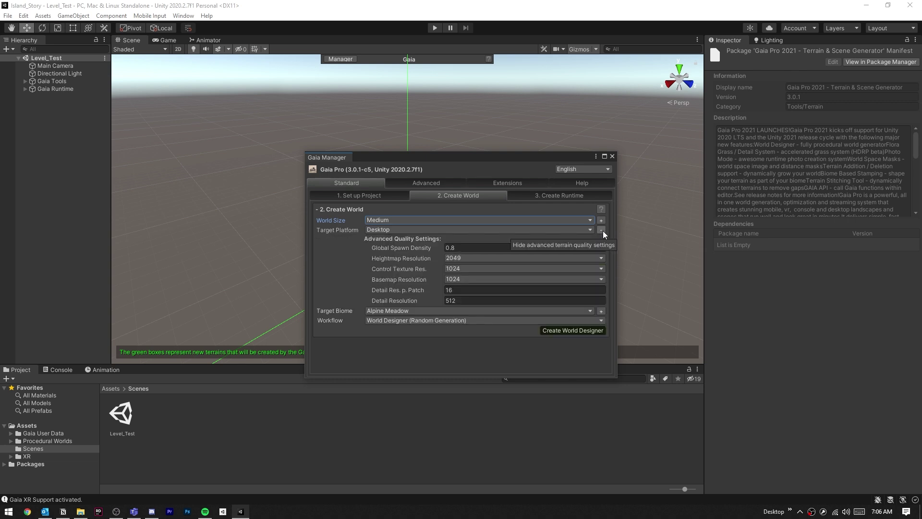
left_click(603, 229)
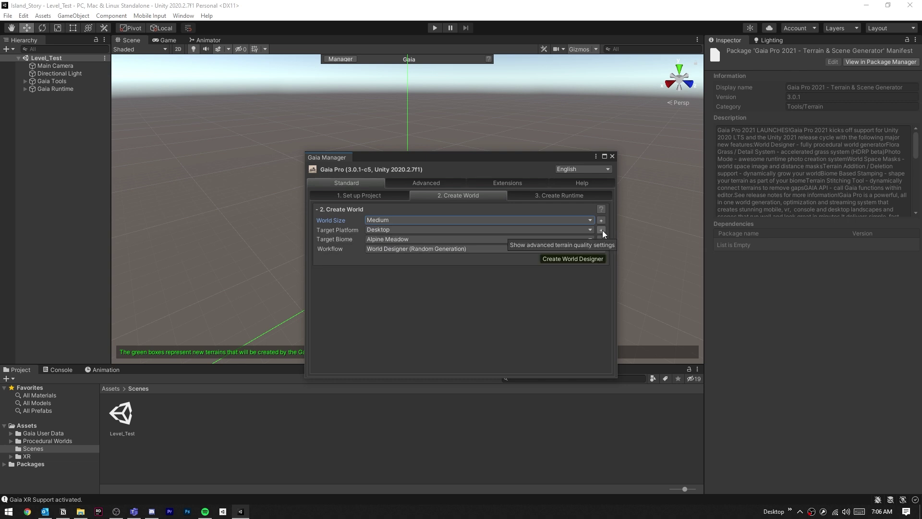
Step: Keep Desktop as target platform, choose Alpine Meadow biome and list its spawners
left_click(591, 229)
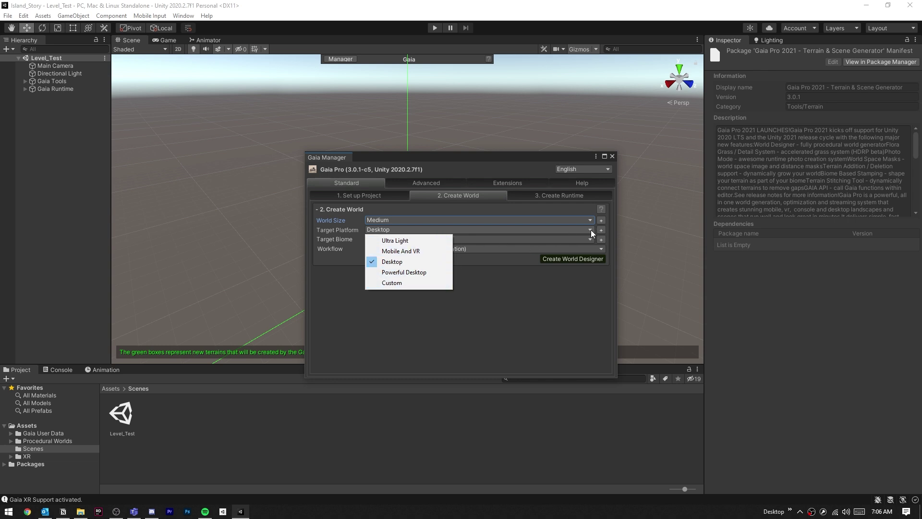
left_click(606, 230)
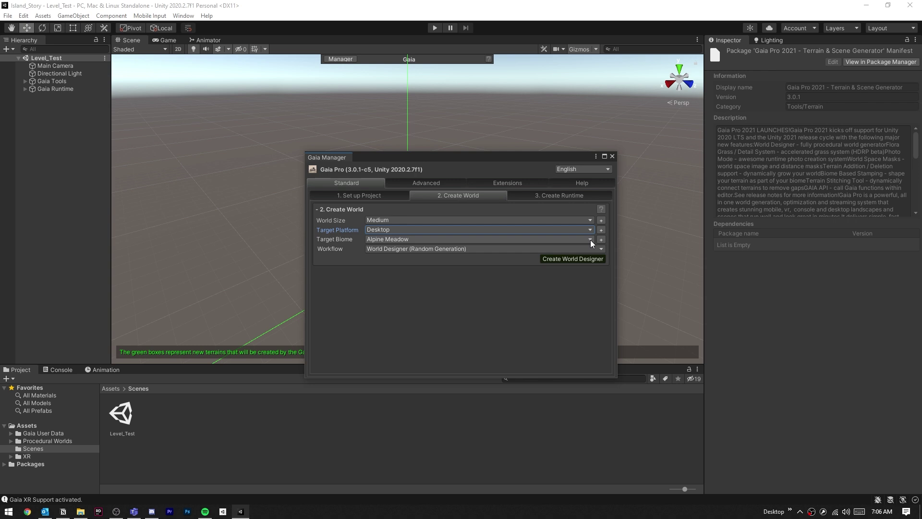
left_click(589, 240)
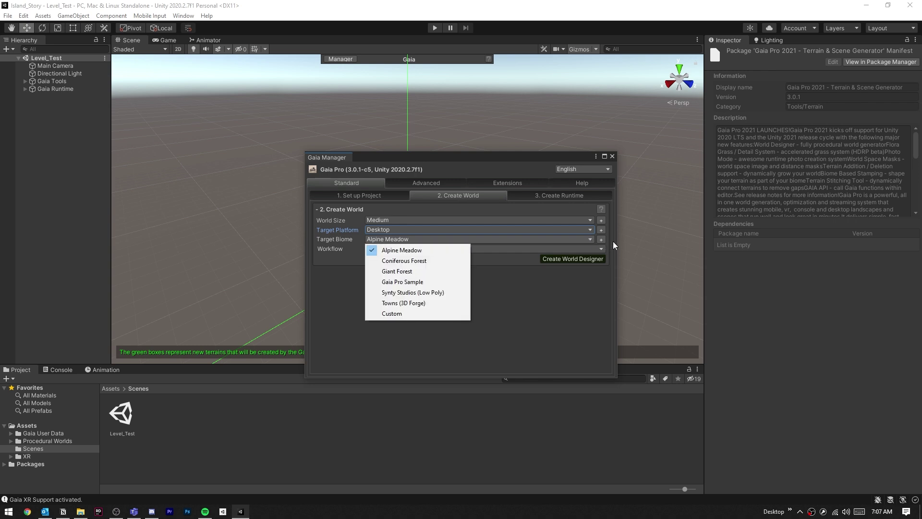
left_click(614, 241)
scroll(587, 305, "down", 2)
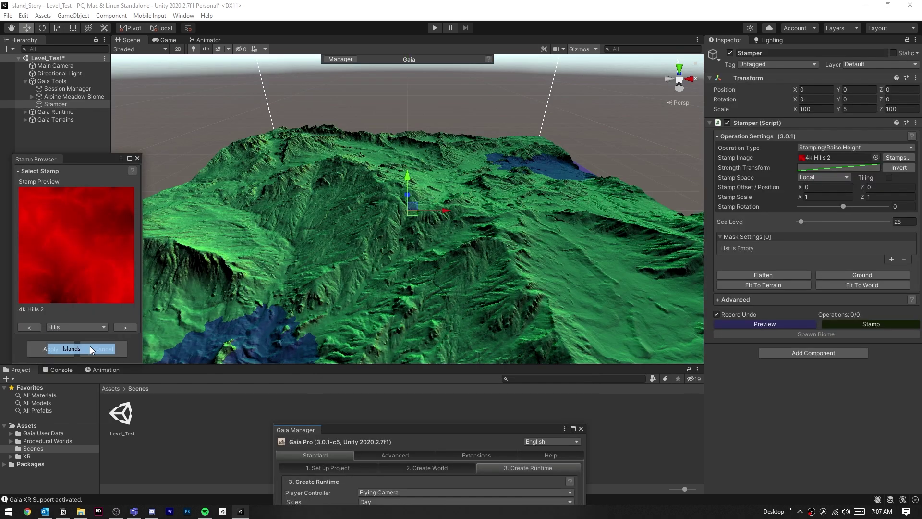
Step: Stamp the terrain with the 2k Island 2 shape and spawn the Alpine Meadow biome over it
left_click(89, 349)
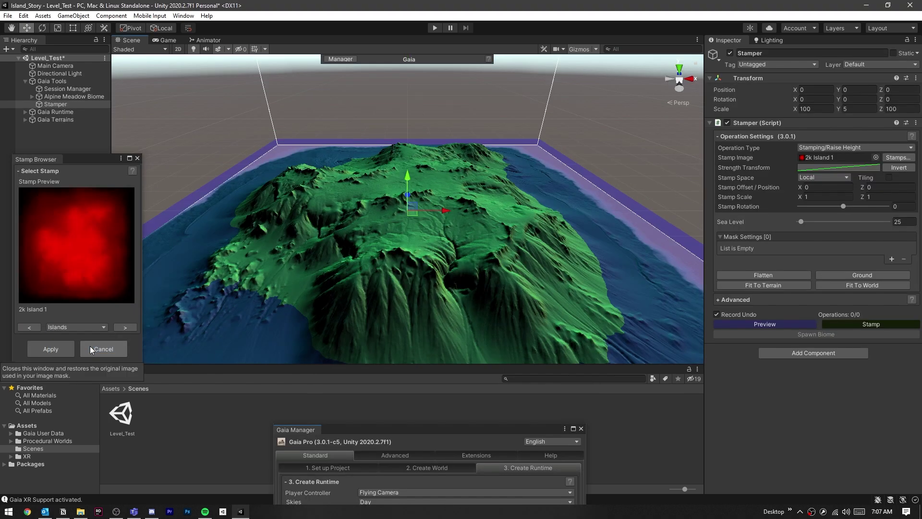
left_click(125, 325)
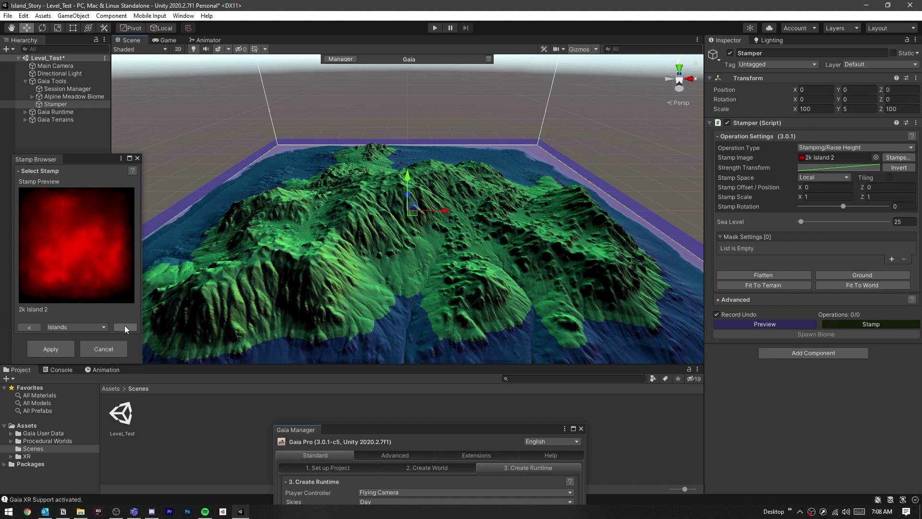
left_click(125, 325)
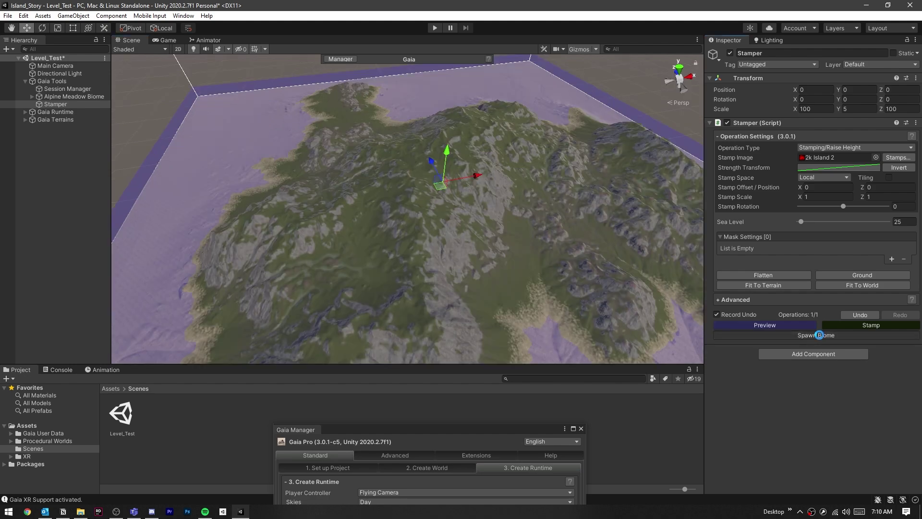
left_click(819, 335)
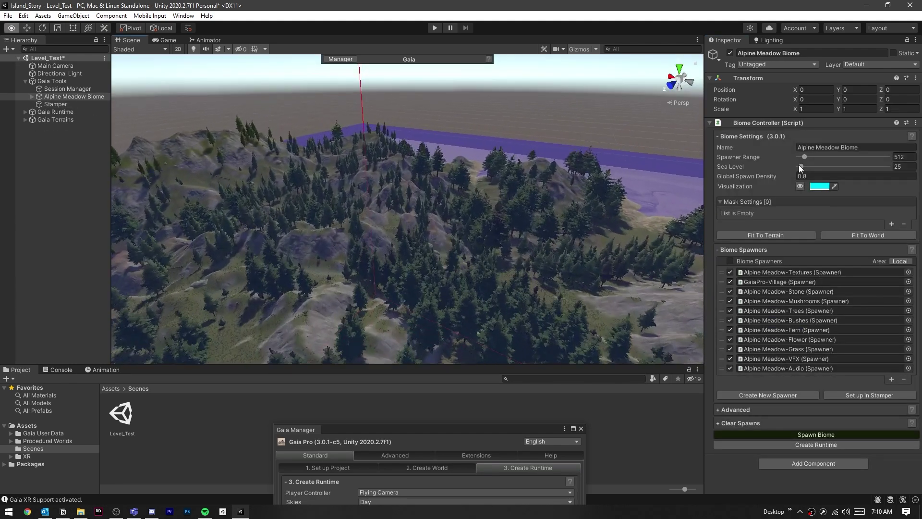
mouse_move(649, 216)
right_mouse_down()
mouse_move(111, 177)
mouse_move(438, 189)
right_mouse_up()
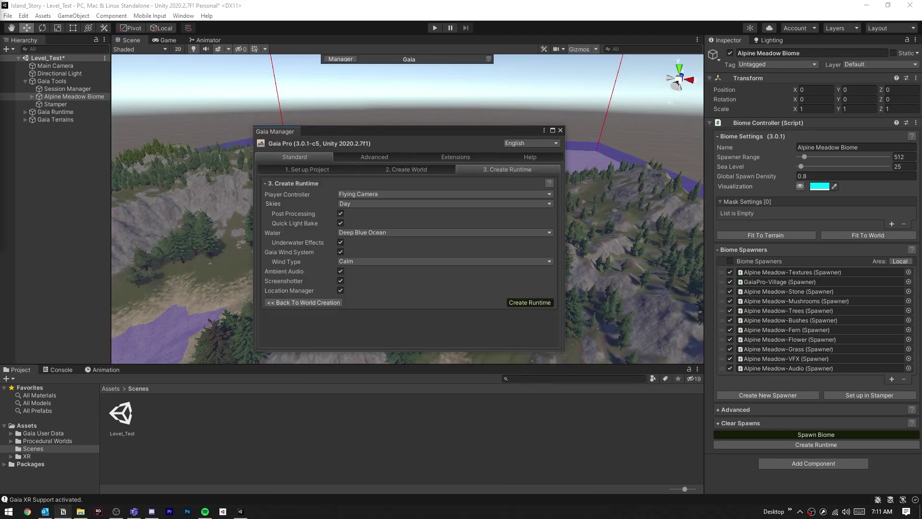
Step: Create the Gaia runtime with Flying Camera player controller and Skies set to None
left_click(444, 195)
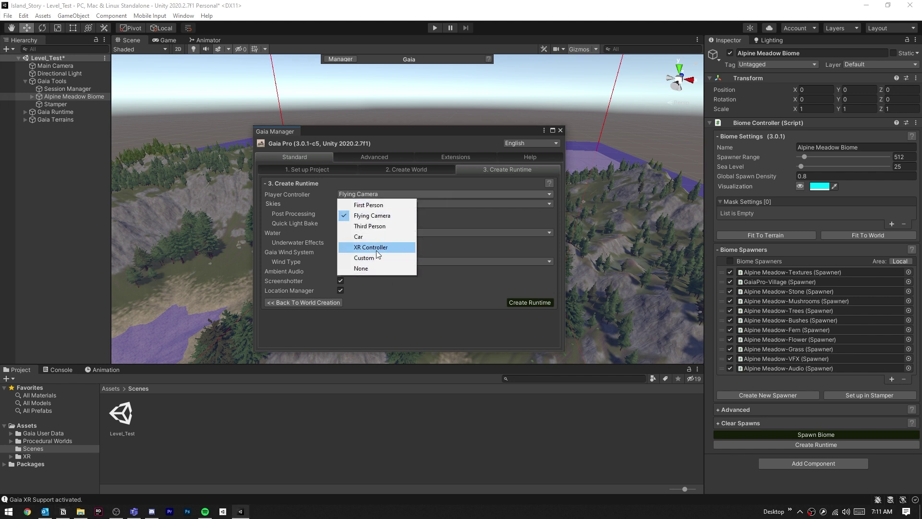
left_click(370, 216)
left_click(447, 204)
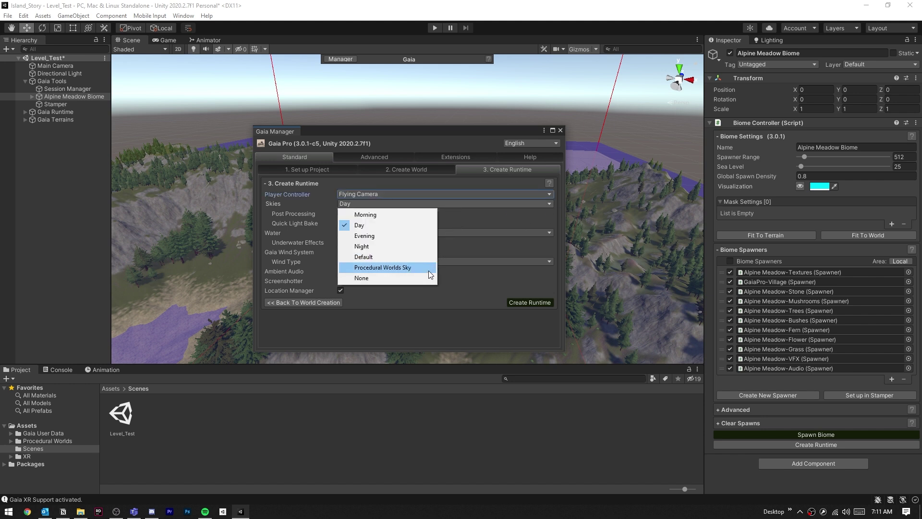
left_click(391, 278)
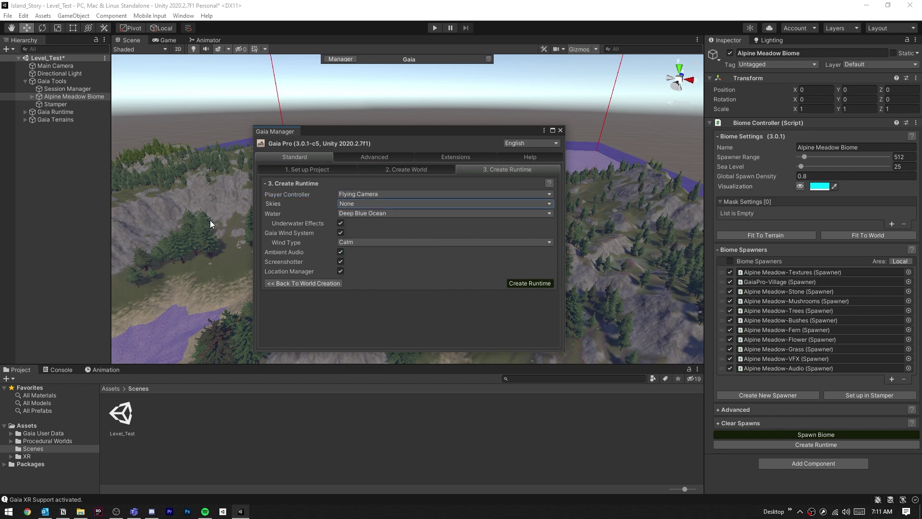
left_click(536, 284)
left_click(488, 335)
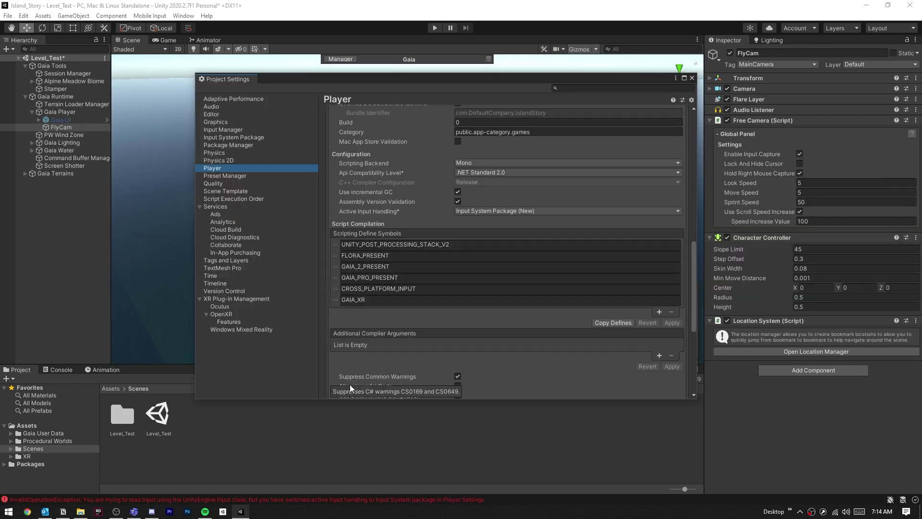
Step: Set Active Input Handling to Both, save the scene, and import the Aura 2 package
left_click(567, 211)
left_click(479, 226)
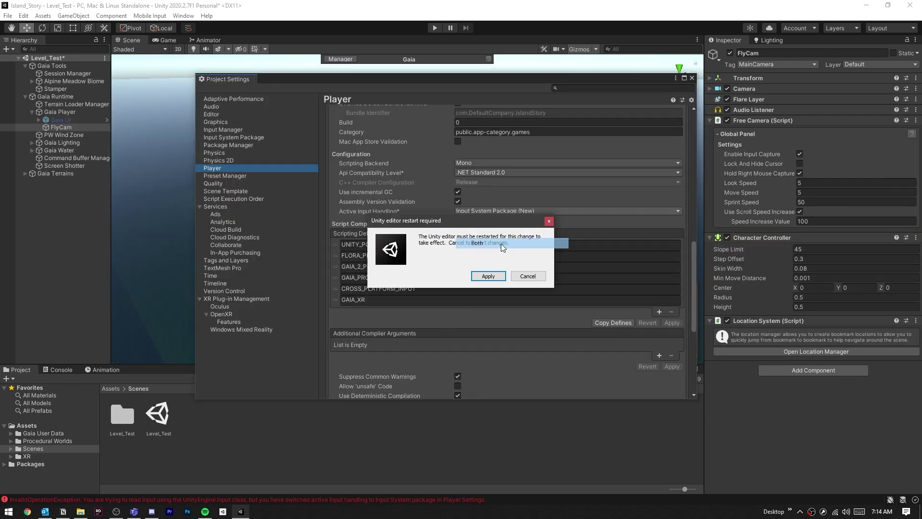
left_click(497, 280)
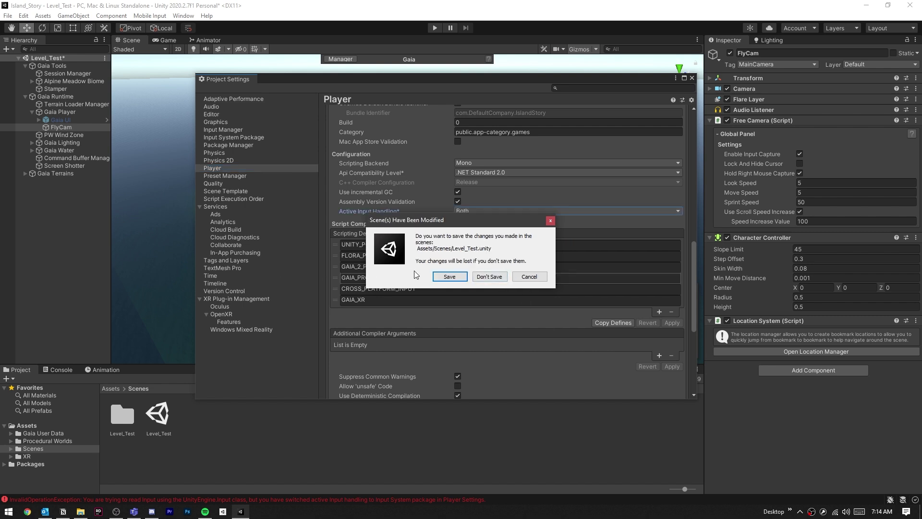
left_click(443, 277)
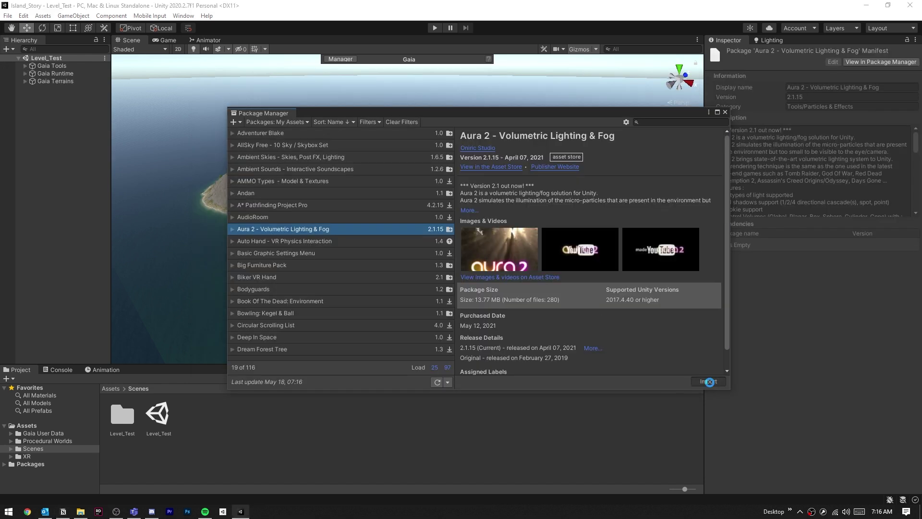
left_click(710, 382)
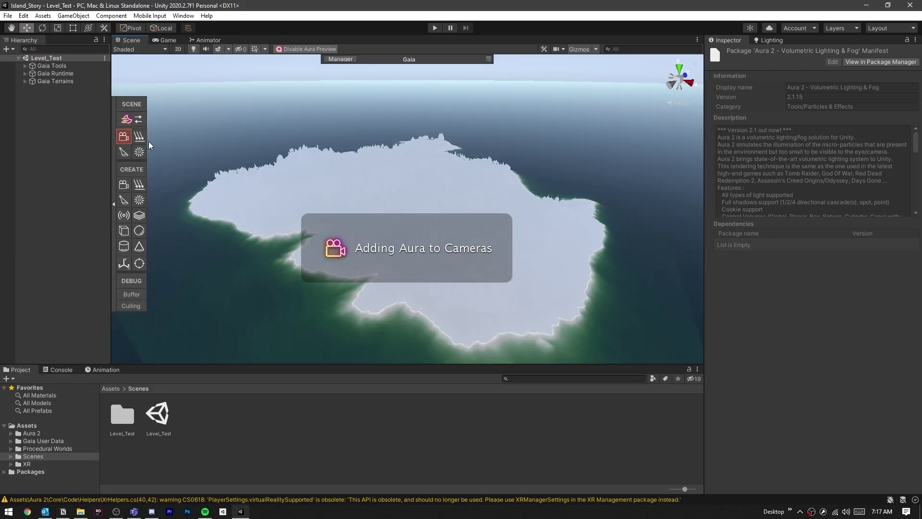
Step: Add Aura to point and spot lights, apply the Dawn preset, and fly into the foggy forest
left_click(140, 153)
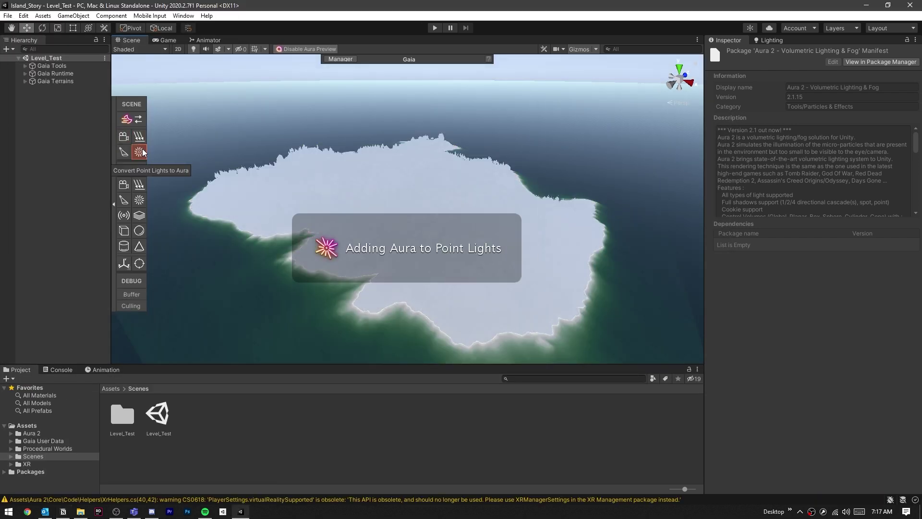
left_click(123, 153)
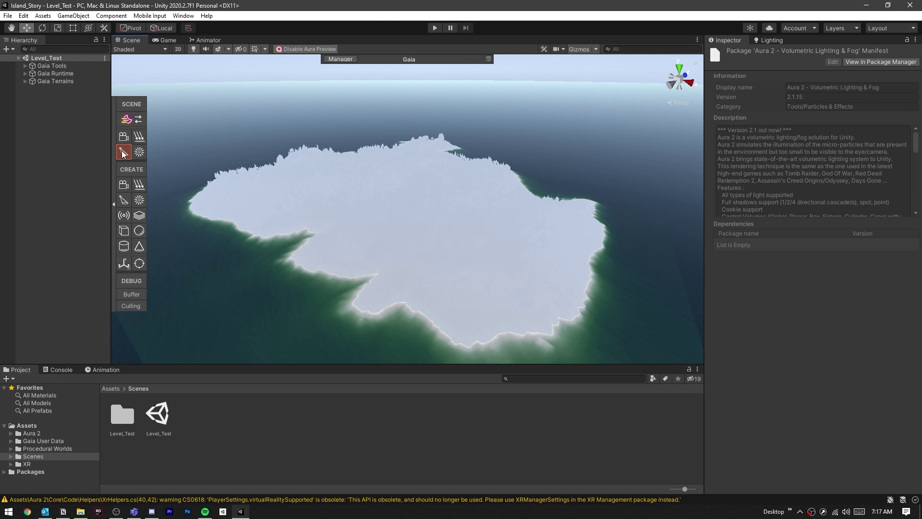
left_click(136, 121)
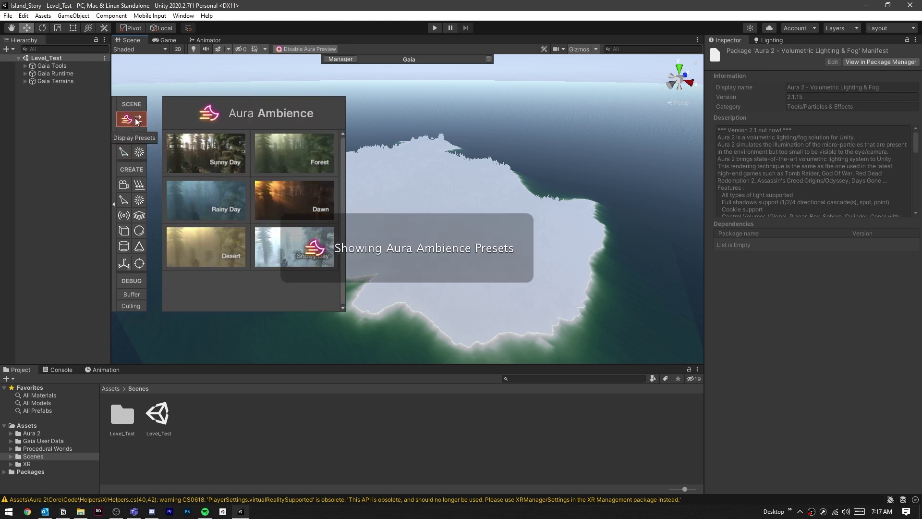
left_click(262, 158)
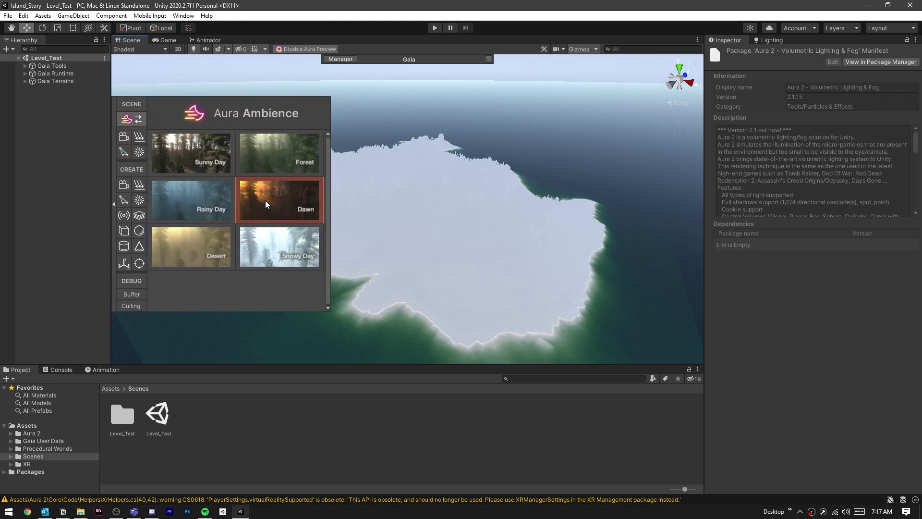
left_click(266, 205)
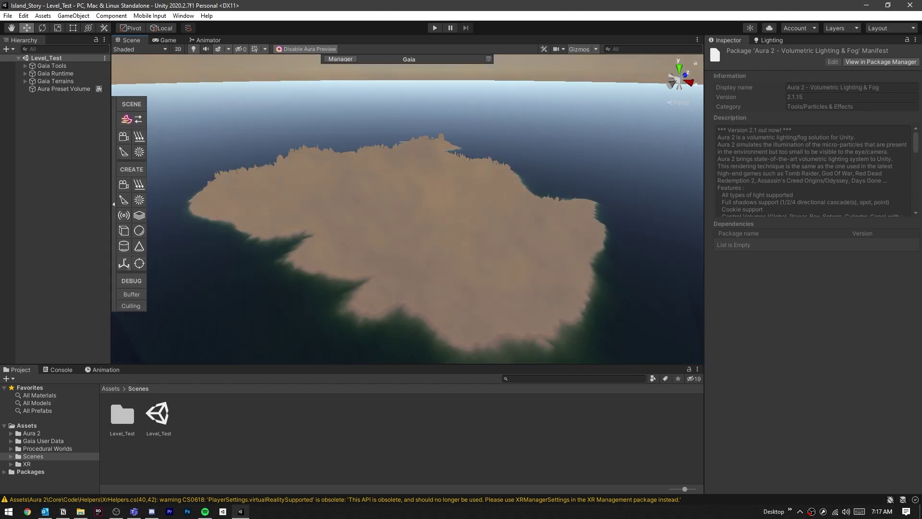
key("f")
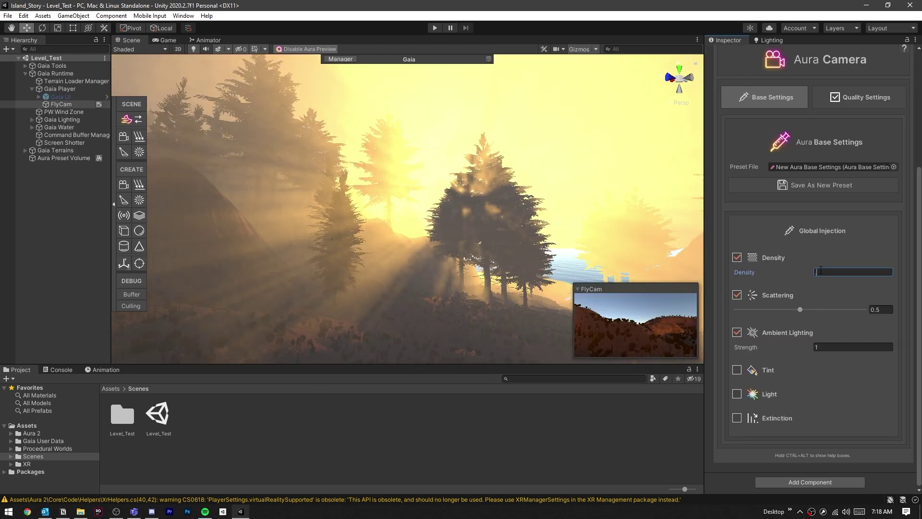
type("0.")
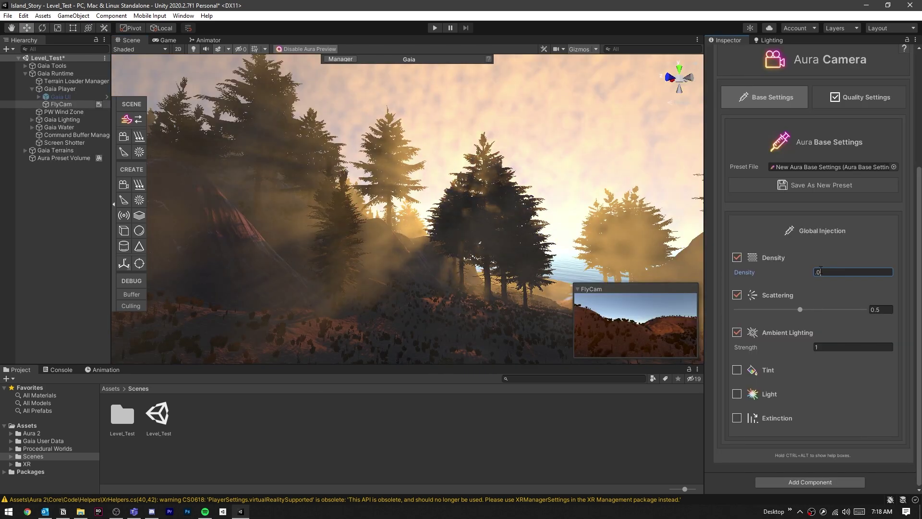
type("5")
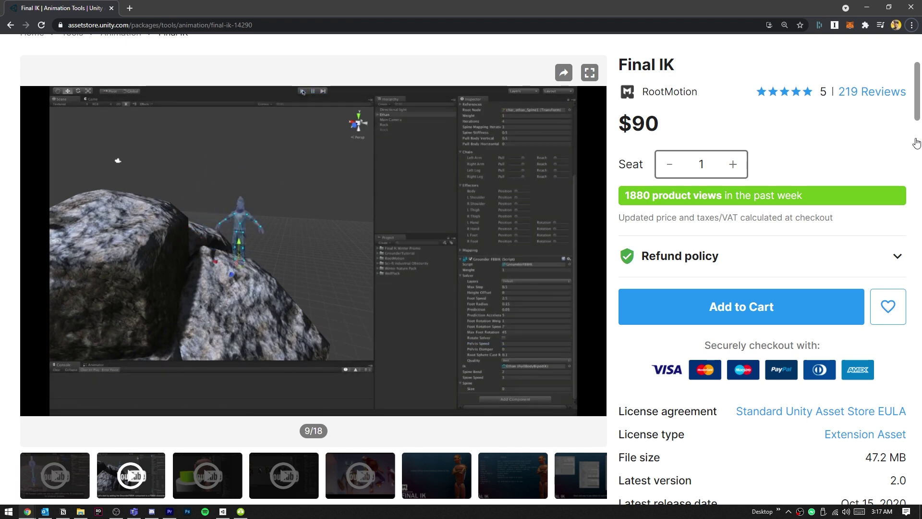
Step: Pause the FBBIK Grounder tutorial video on the Final IK store page
left_click(475, 222)
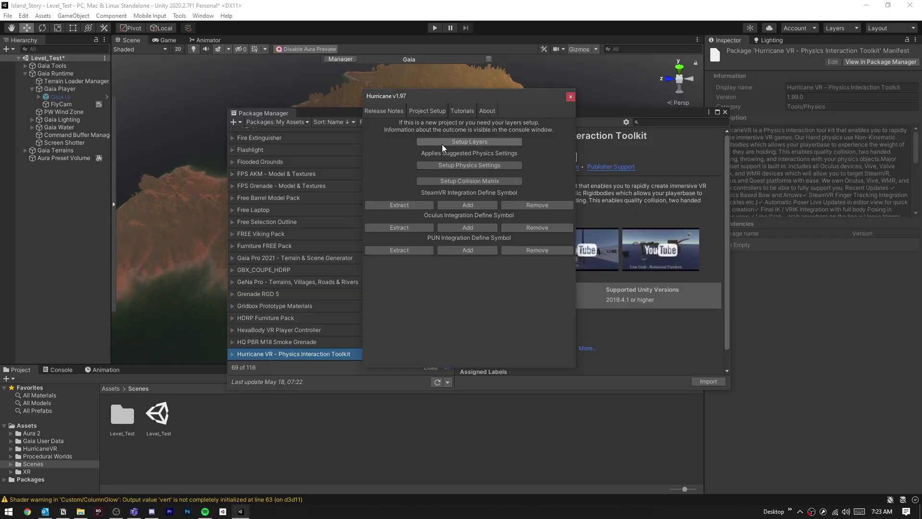
Step: Set up Hurricane VR's layers, physics settings and collision matrix
left_click(442, 144)
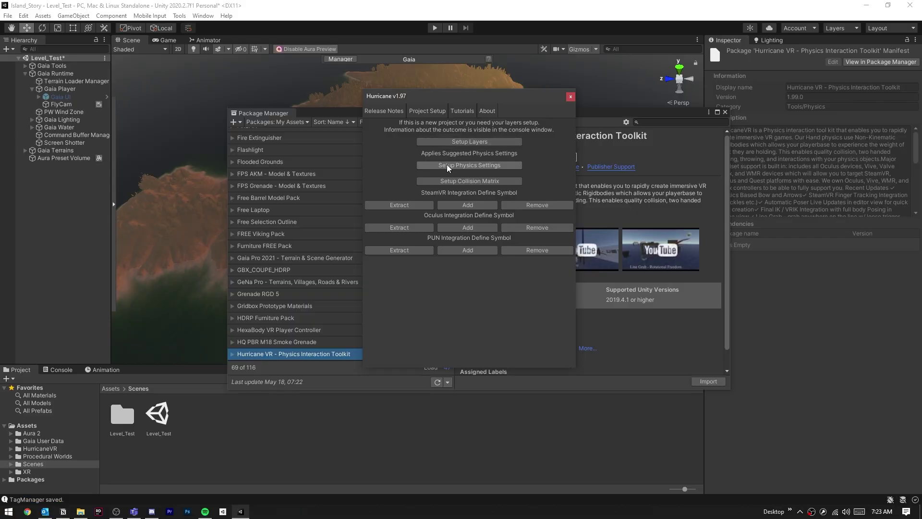
left_click(448, 165)
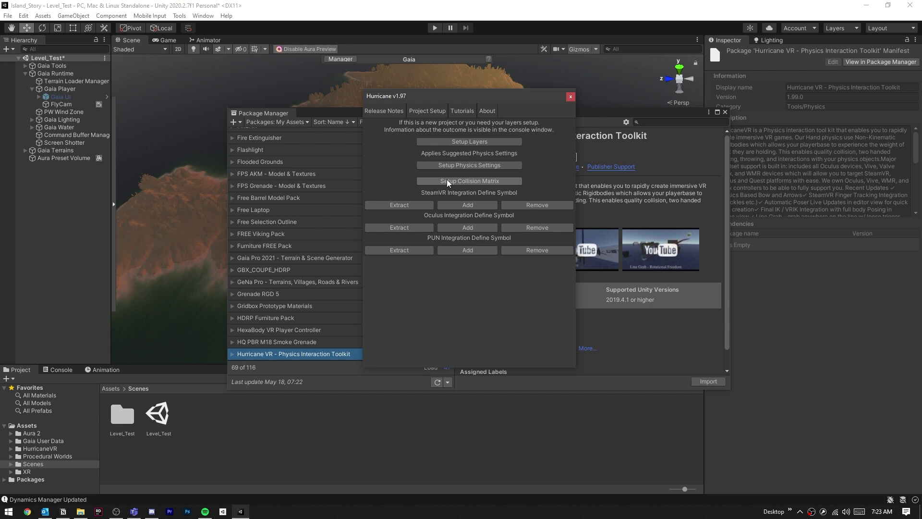
left_click(448, 180)
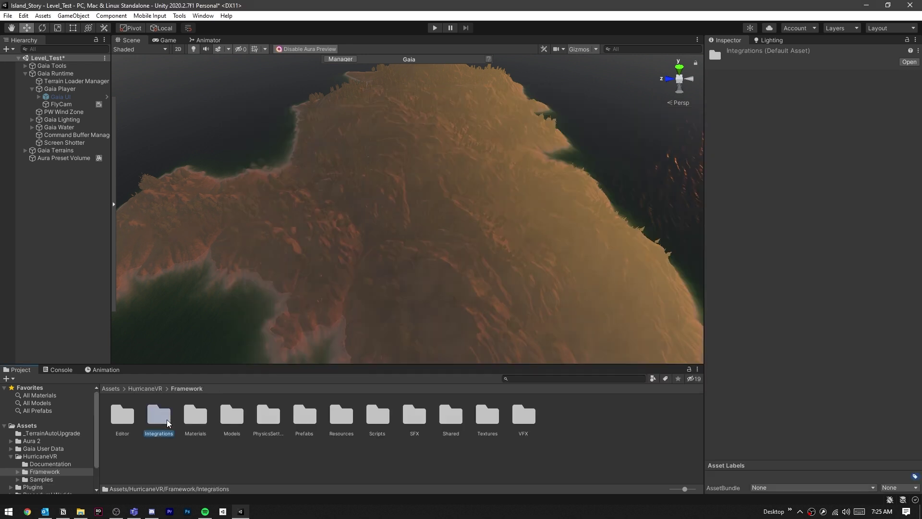
Step: Import the HurricaneHexaIntegration package assets into the project
left_click(156, 417)
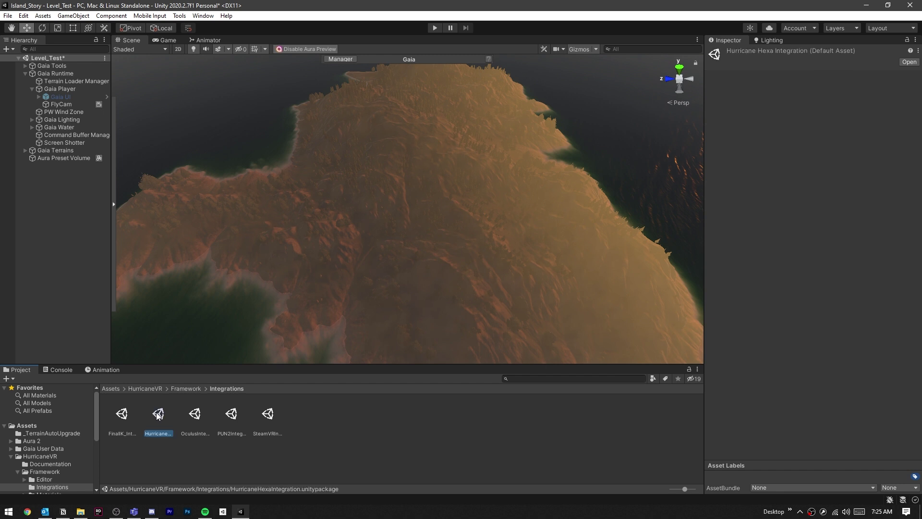
double_click(157, 415)
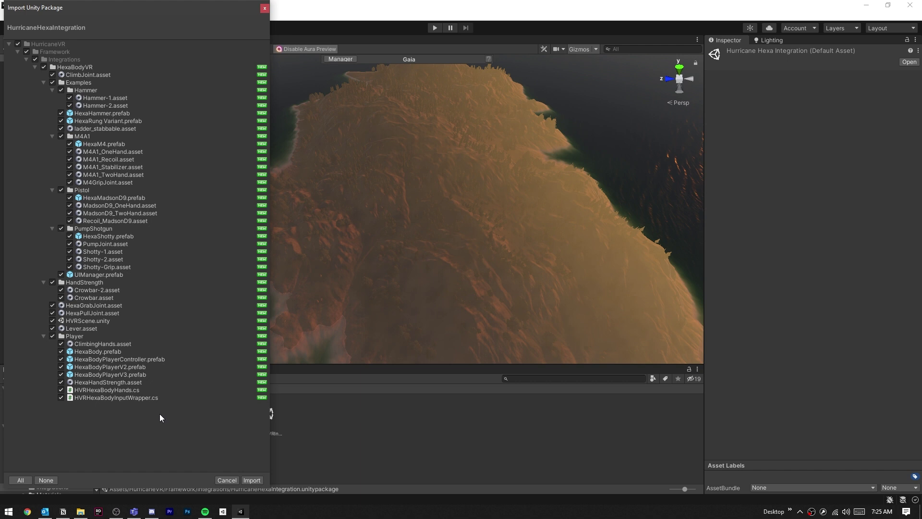
left_click(251, 480)
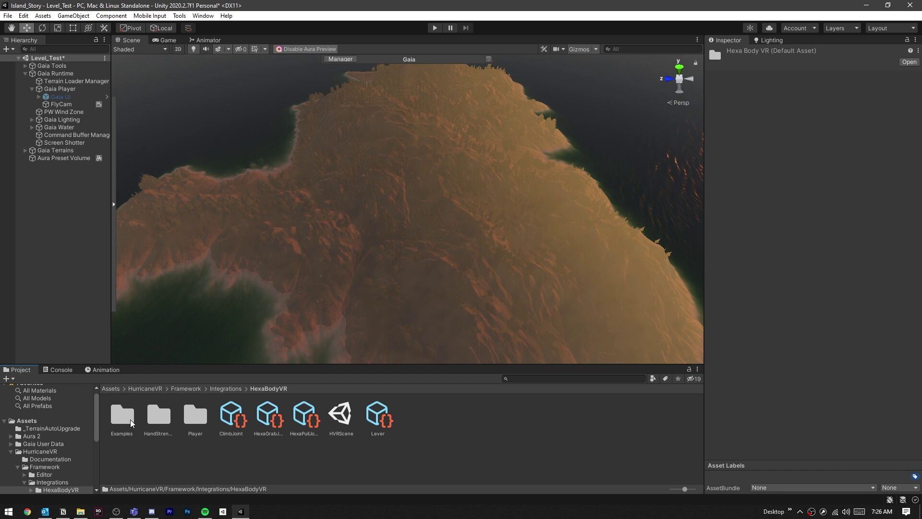
Step: Place the HexaBodyPlayerV3 prefab under Gaia Player in the Hierarchy, then switch applications
double_click(196, 416)
left_click(269, 425)
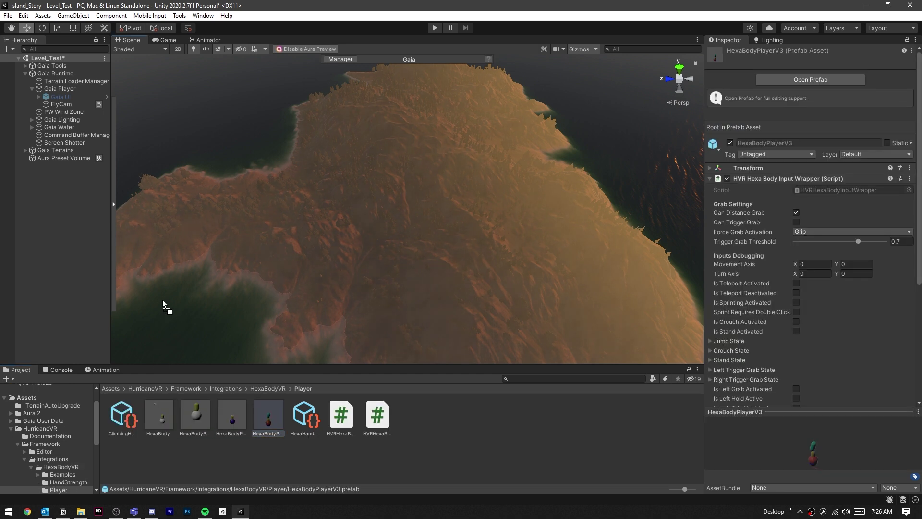
left_click_drag(269, 423, 62, 91)
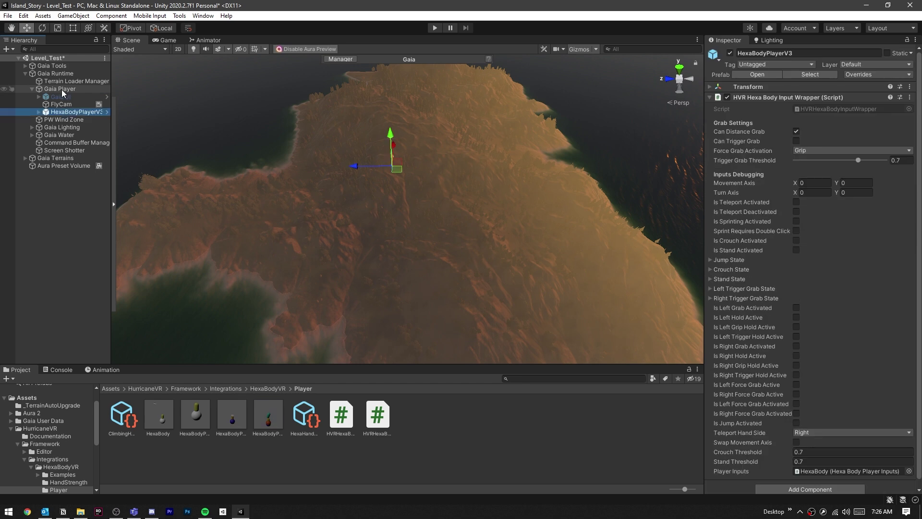
key("alt+Tab")
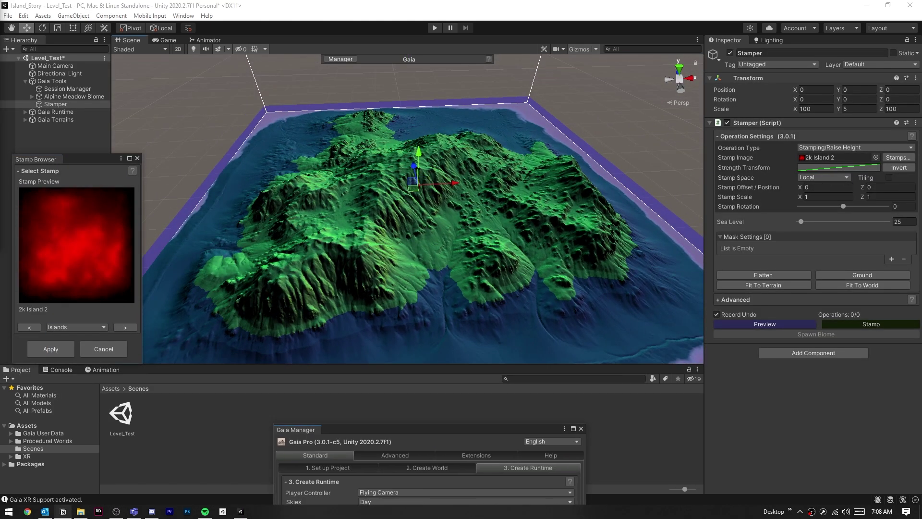
Step: Browse island stamps, settle on 2k Island 2 and stamp it into the terrain
left_click(125, 327)
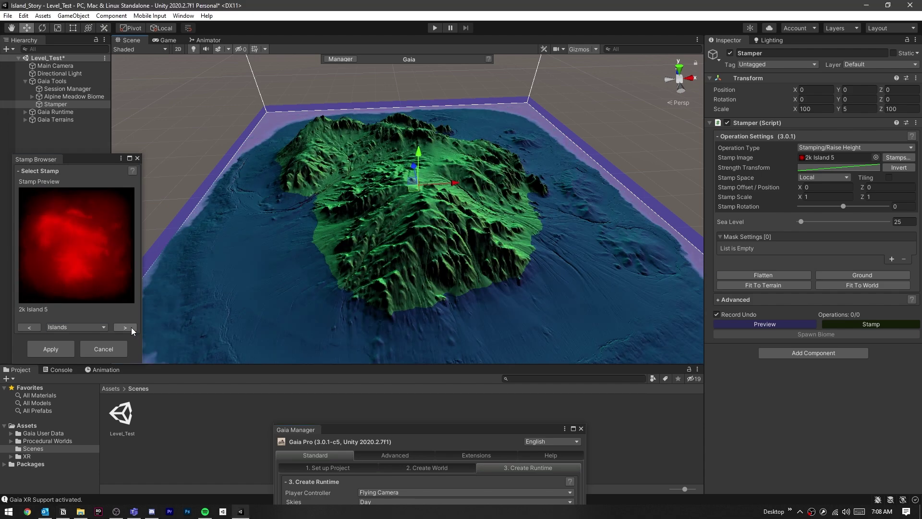
left_click(125, 327)
left_click(132, 328)
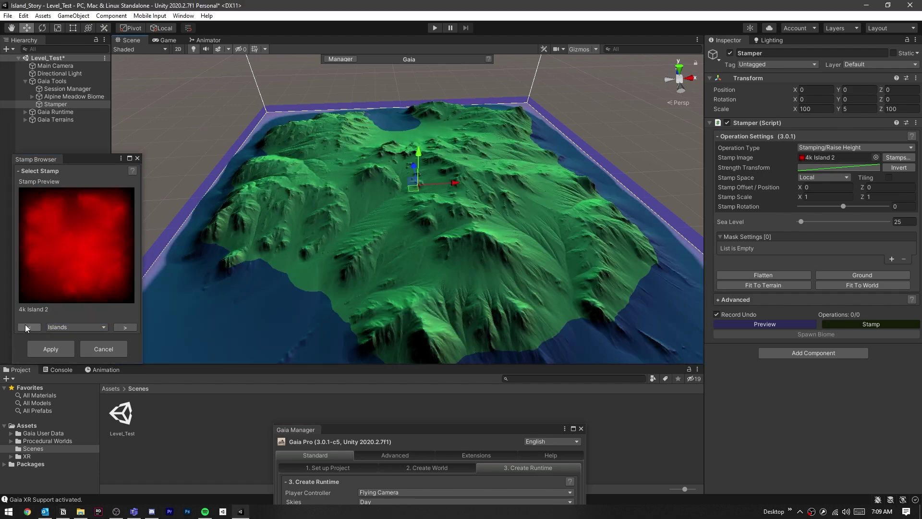
left_click(128, 327)
left_click(126, 326)
left_click(35, 326)
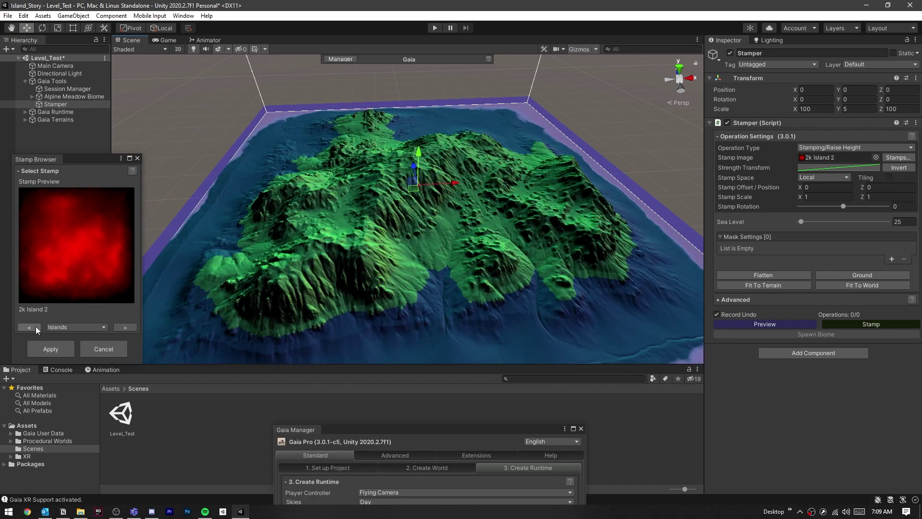
left_click(64, 350)
left_click(872, 324)
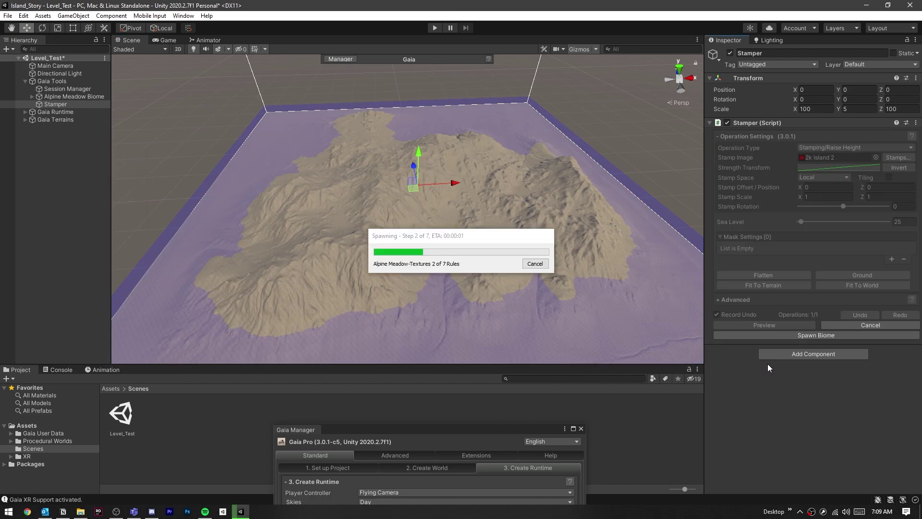
right_click_drag(404, 209, 495, 184)
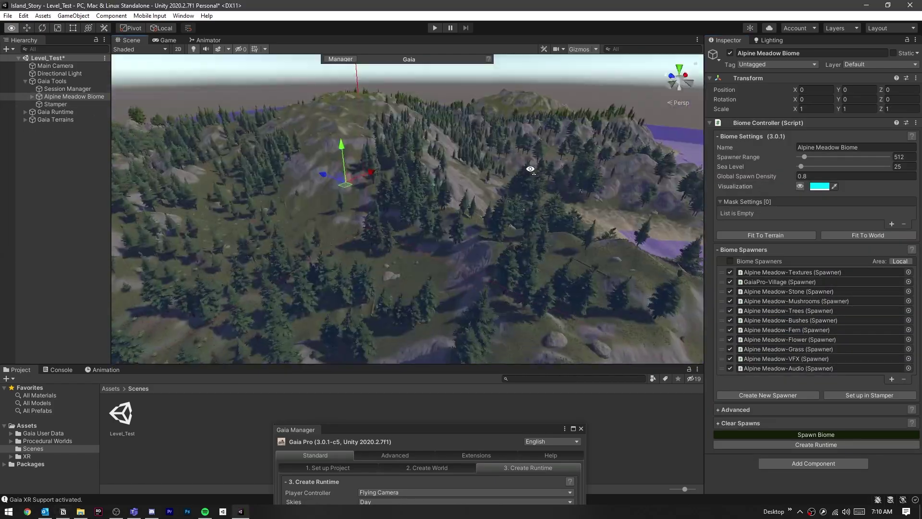
mouse_move(404, 209)
right_mouse_down()
mouse_move(432, 130)
mouse_move(441, 158)
right_mouse_up()
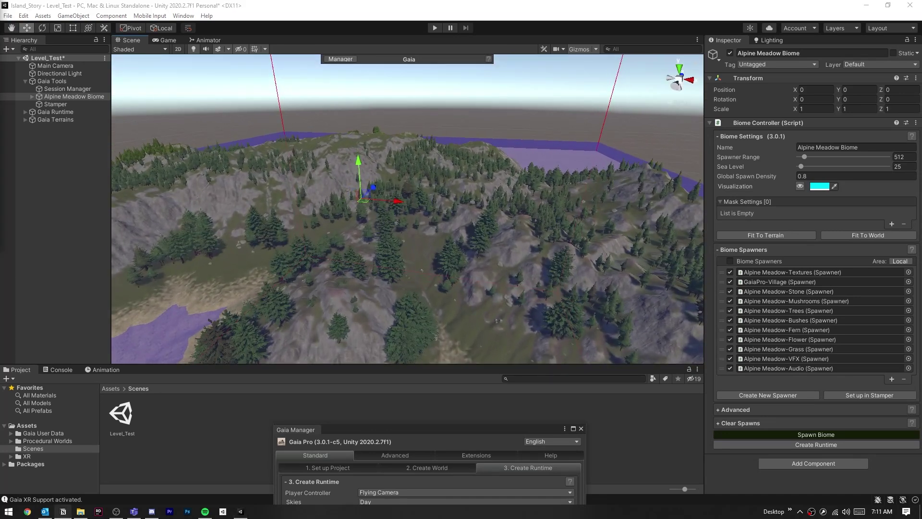
Step: Create the Gaia runtime with Skies set to None, leaving water options unchanged
left_click_drag(433, 430, 412, 131)
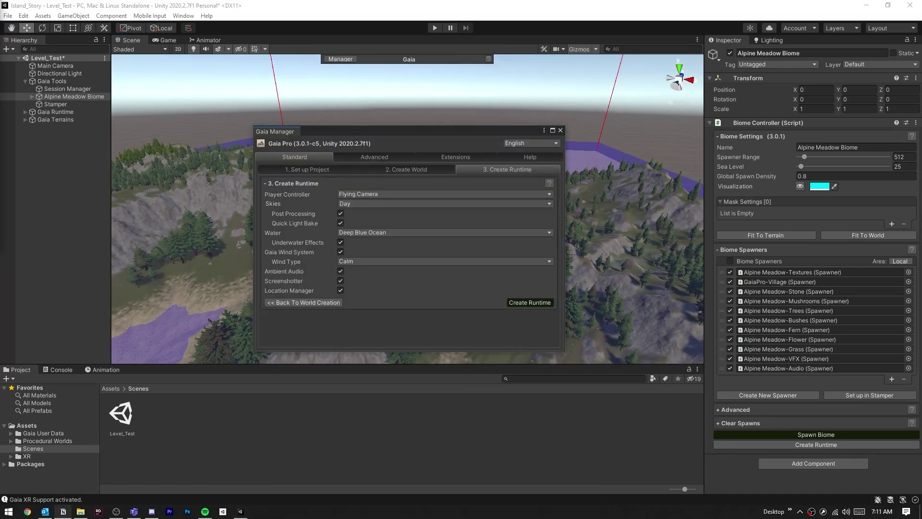
left_click(444, 203)
left_click(382, 273)
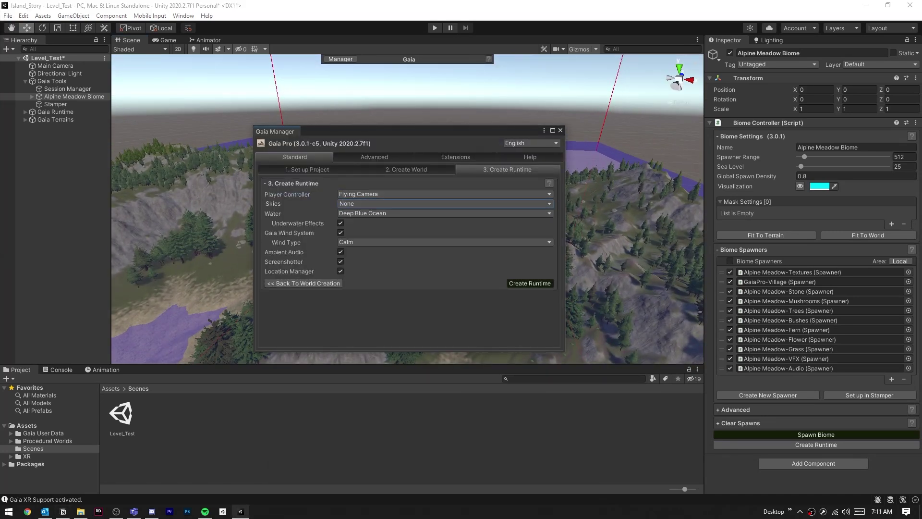
left_click(449, 267)
left_click(529, 282)
left_click(491, 333)
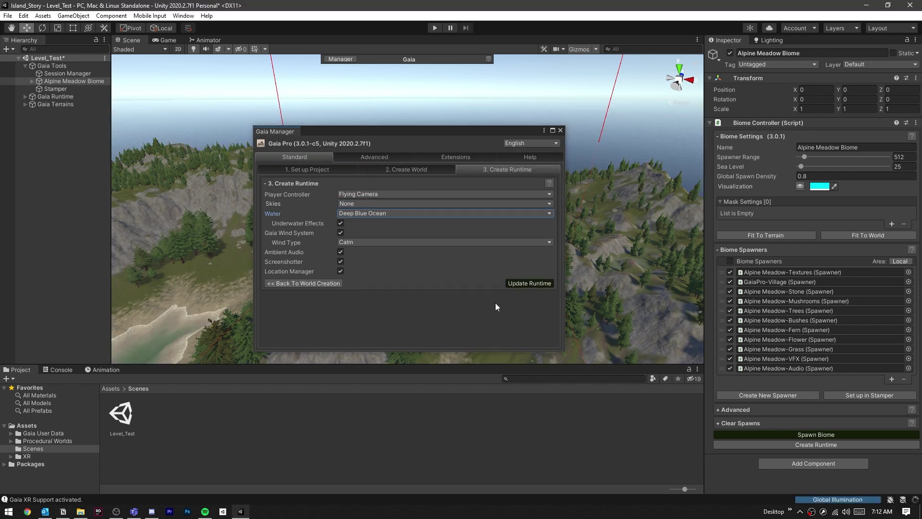
left_click(560, 130)
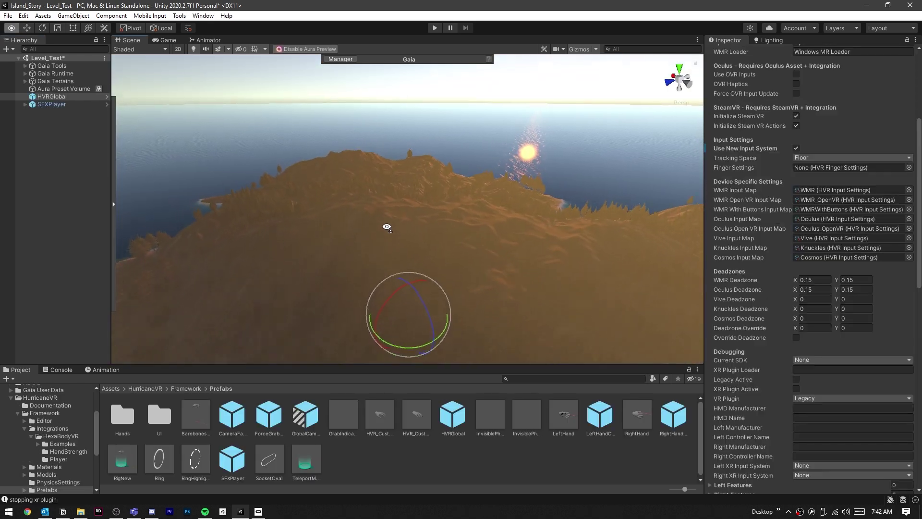
right_click_drag(389, 236, 504, 148)
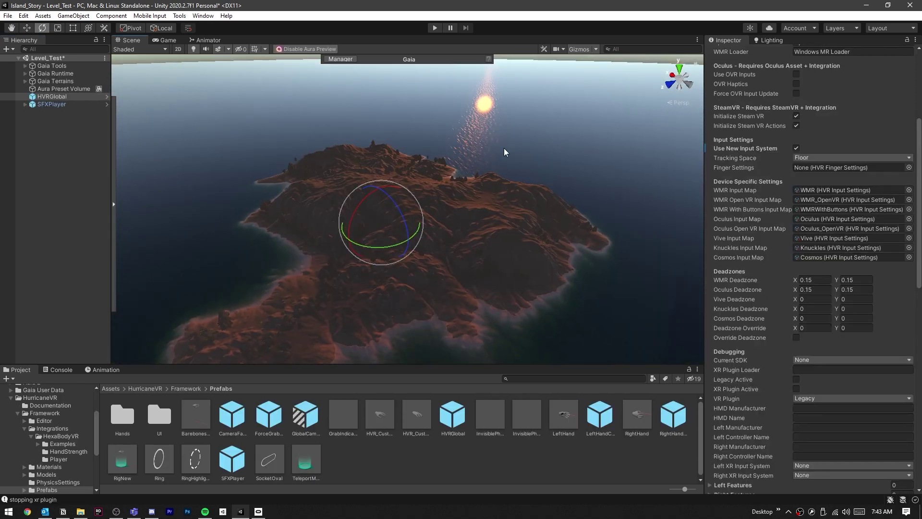
left_click(534, 63)
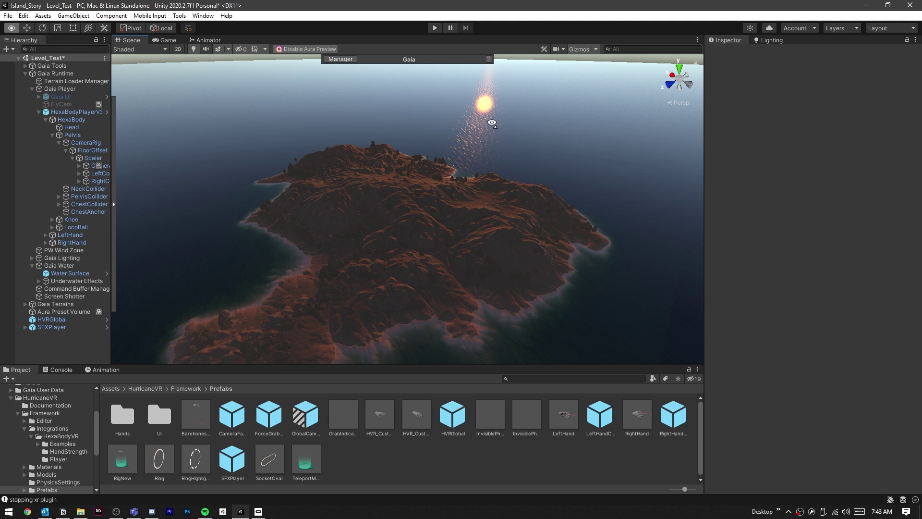
right_click_drag(545, 57, 475, 143)
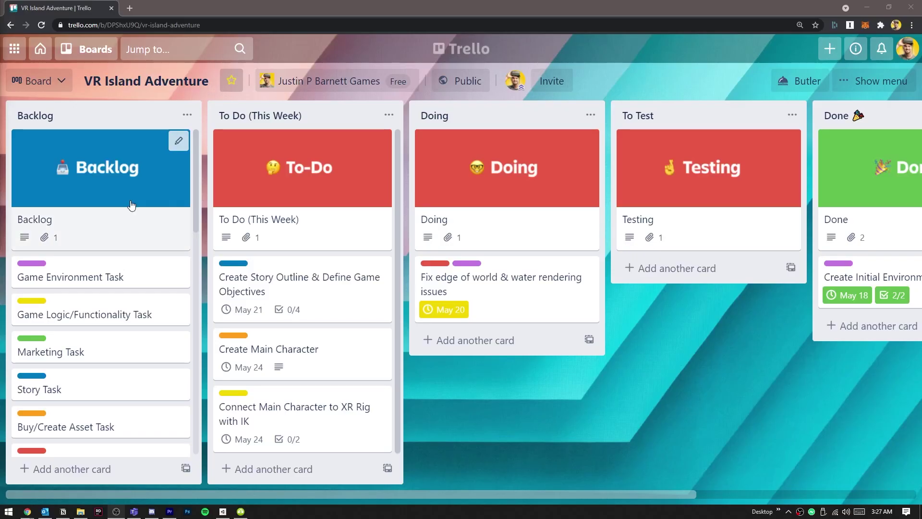
scroll(123, 225, "down", 4)
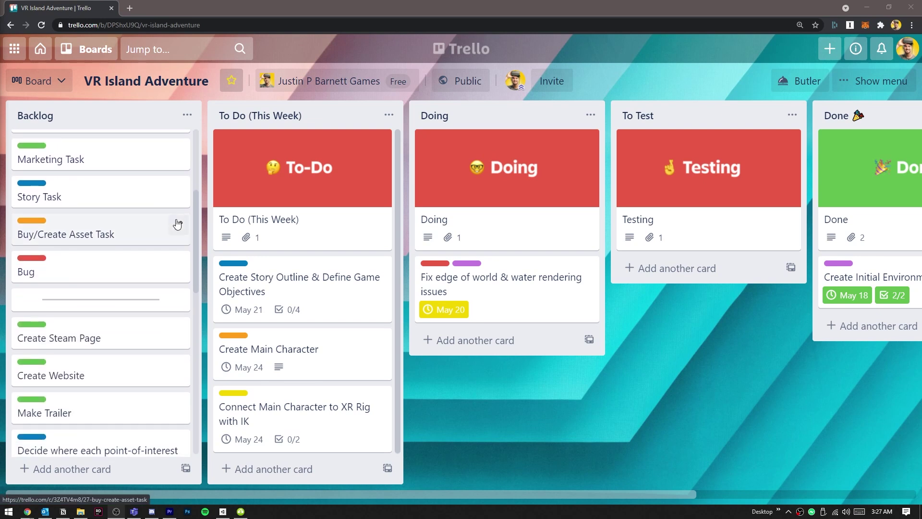
scroll(178, 225, "down", 3)
scroll(178, 224, "down", 1)
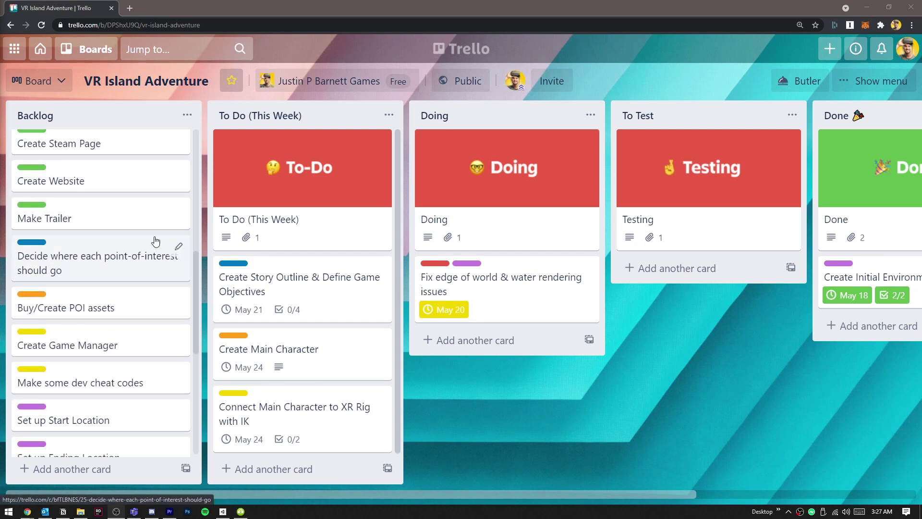
scroll(166, 223, "down", 2)
scroll(154, 222, "down", 3)
scroll(155, 259, "down", 2)
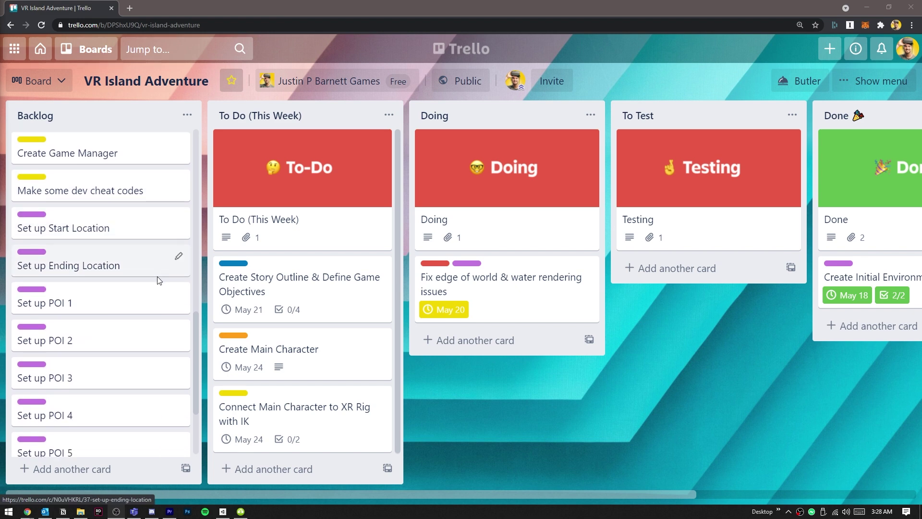
scroll(159, 287, "down", 3)
scroll(159, 287, "down", 1)
scroll(157, 296, "up", 3)
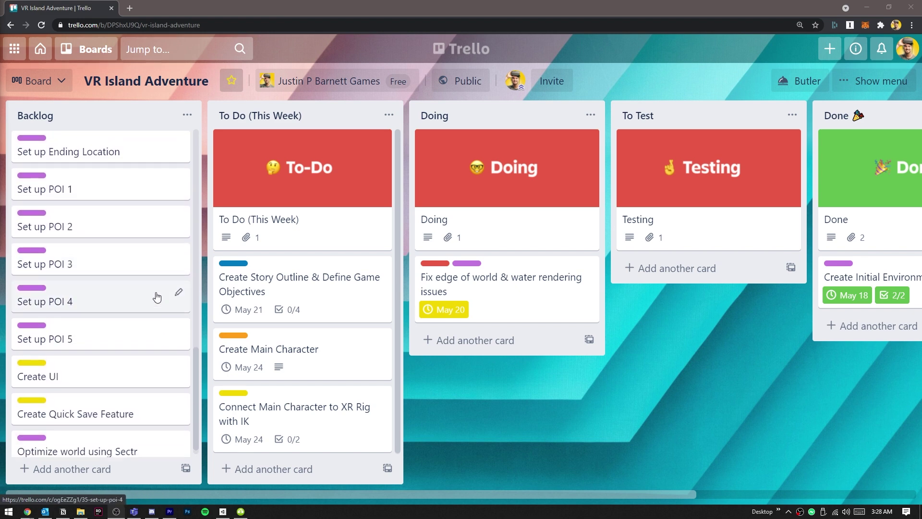
scroll(157, 296, "up", 4)
scroll(158, 296, "up", 4)
scroll(158, 296, "up", 3)
scroll(158, 296, "up", 1)
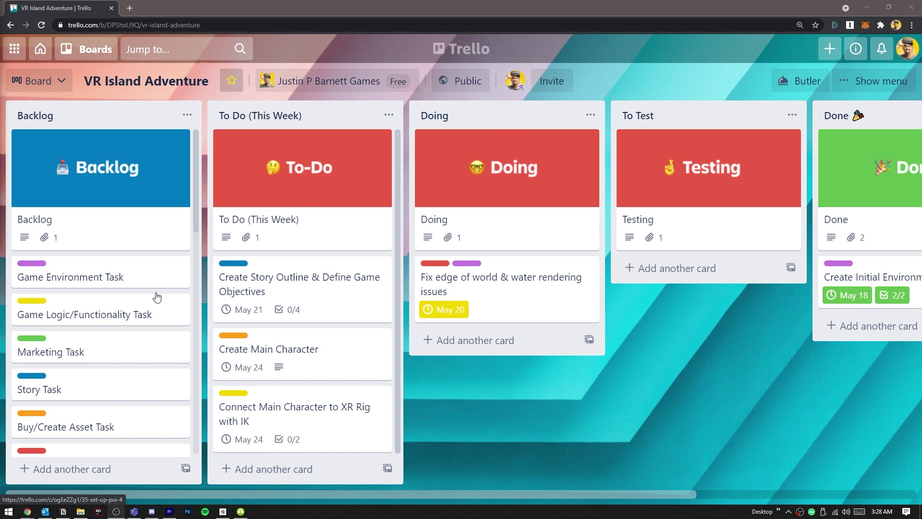